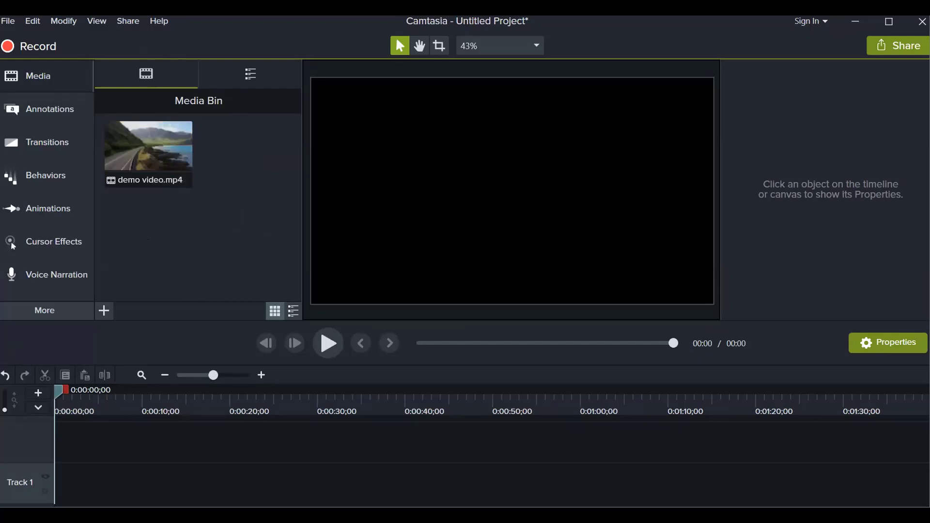
Drag demo video.mp4 from the Media Bin onto Track 1, nudging it toward the timeline start.
{"action": "left_click_drag", "start_coordinate": [150, 146], "coordinate": [96, 483]}
{"action": "left_click", "coordinate": [167, 448]}
{"action": "left_click_drag", "start_coordinate": [162, 443], "coordinate": [70, 483]}
Play back the timeline, then undo a stray move so the clip starts at 0:00.
{"action": "left_click_drag", "start_coordinate": [60, 388], "coordinate": [40, 394]}
{"action": "mouse_move", "coordinate": [91, 482]}
{"action": "left_mouse_down"}
{"action": "mouse_move", "coordinate": [99, 481]}
{"action": "mouse_move", "coordinate": [82, 482]}
{"action": "mouse_move", "coordinate": [91, 483]}
{"action": "left_mouse_up"}
{"action": "left_click", "coordinate": [328, 348]}
{"action": "left_click", "coordinate": [338, 345]}
{"action": "key", "text": "ctrl+z"}
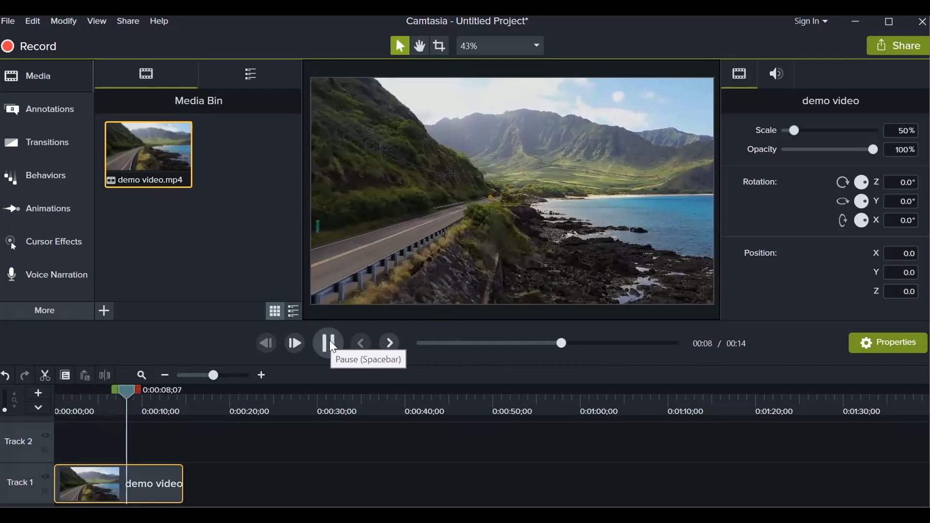
Stop playback and scrub the playhead to just past the 0:00:07 mark.
{"action": "left_click", "coordinate": [327, 344]}
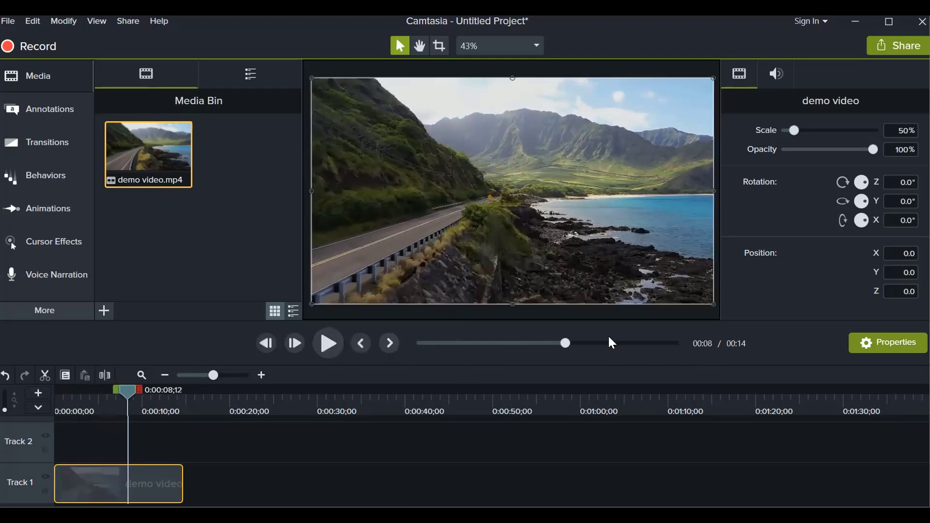
{"action": "left_click_drag", "start_coordinate": [564, 345], "coordinate": [549, 347]}
{"action": "mouse_move", "coordinate": [120, 397]}
{"action": "left_mouse_down"}
{"action": "mouse_move", "coordinate": [97, 397]}
{"action": "mouse_move", "coordinate": [135, 395]}
{"action": "left_mouse_up"}
{"action": "left_click", "coordinate": [645, 345]}
{"action": "left_click_drag", "start_coordinate": [671, 346], "coordinate": [536, 348]}
{"action": "left_click_drag", "start_coordinate": [533, 345], "coordinate": [541, 345]}
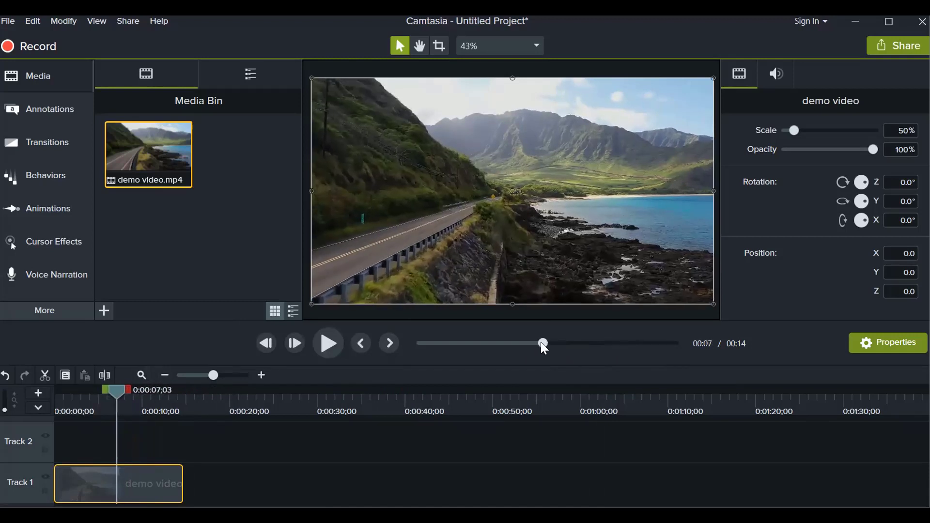
Split the clip at about 7 seconds, keeping the two pieces touching.
{"action": "left_click", "coordinate": [105, 372]}
{"action": "left_click_drag", "start_coordinate": [159, 488], "coordinate": [193, 488]}
{"action": "left_click_drag", "start_coordinate": [198, 483], "coordinate": [162, 484]}
Split again at 0:00:08, separating the one-second piece from the last clip.
{"action": "mouse_move", "coordinate": [546, 344]}
{"action": "left_mouse_down"}
{"action": "mouse_move", "coordinate": [570, 343]}
{"action": "mouse_move", "coordinate": [536, 343]}
{"action": "left_mouse_up"}
{"action": "left_click_drag", "start_coordinate": [540, 341], "coordinate": [566, 341]}
{"action": "left_click", "coordinate": [110, 377]}
{"action": "left_click", "coordinate": [160, 484]}
{"action": "left_click_drag", "start_coordinate": [159, 485], "coordinate": [202, 484]}
{"action": "left_click_drag", "start_coordinate": [121, 484], "coordinate": [147, 484]}
Delete the one-second piece, slide the last clip against the first, and play from the start.
{"action": "key", "text": "Delete"}
{"action": "left_click_drag", "start_coordinate": [127, 391], "coordinate": [95, 394]}
{"action": "left_click", "coordinate": [197, 483]}
{"action": "left_click_drag", "start_coordinate": [197, 484], "coordinate": [116, 480]}
{"action": "left_click_drag", "start_coordinate": [93, 389], "coordinate": [51, 396]}
{"action": "left_click", "coordinate": [328, 344]}
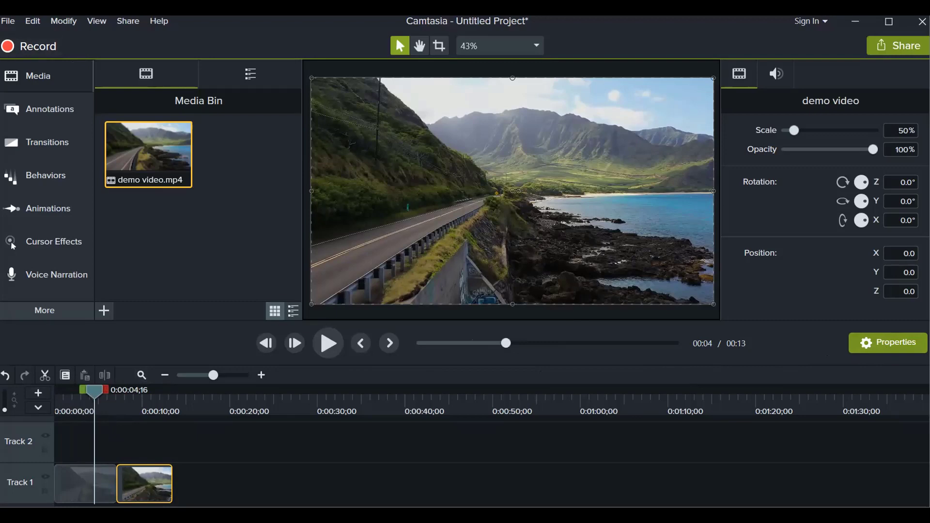
Choose File > Save and keep the Save as type on Camtasia Project.
{"action": "left_click", "coordinate": [8, 21]}
{"action": "left_click", "coordinate": [210, 130]}
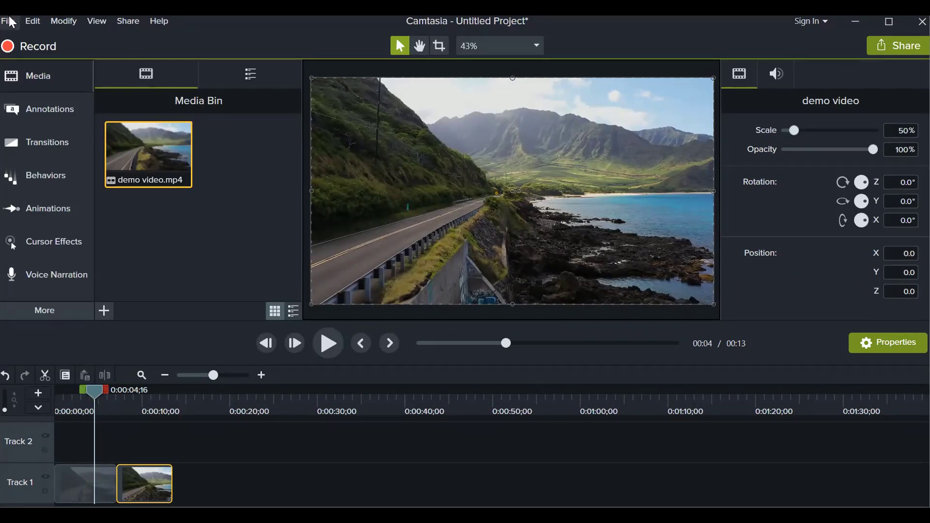
{"action": "left_click", "coordinate": [12, 22]}
{"action": "left_click", "coordinate": [47, 93]}
{"action": "left_click", "coordinate": [137, 303]}
{"action": "left_click", "coordinate": [145, 316]}
Cancel saving, start Share > Local File, and advance the Production Wizard to the file format choice.
{"action": "left_click", "coordinate": [409, 342]}
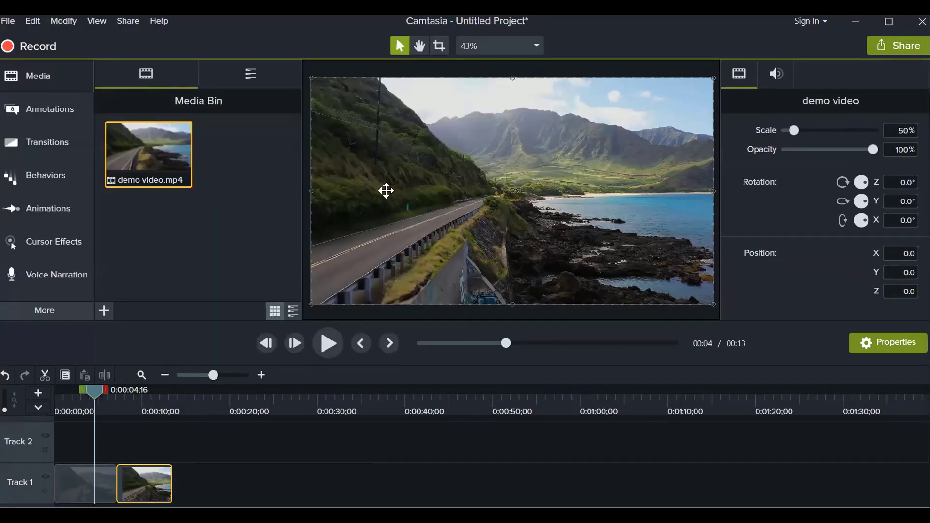
{"action": "left_click", "coordinate": [898, 45]}
{"action": "left_click", "coordinate": [848, 85]}
{"action": "left_click", "coordinate": [574, 460]}
{"action": "left_click", "coordinate": [311, 181]}
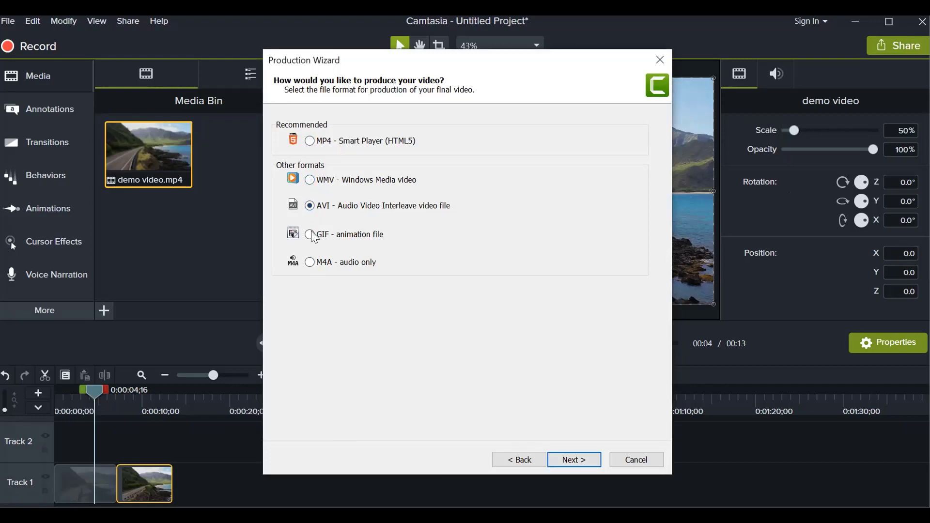